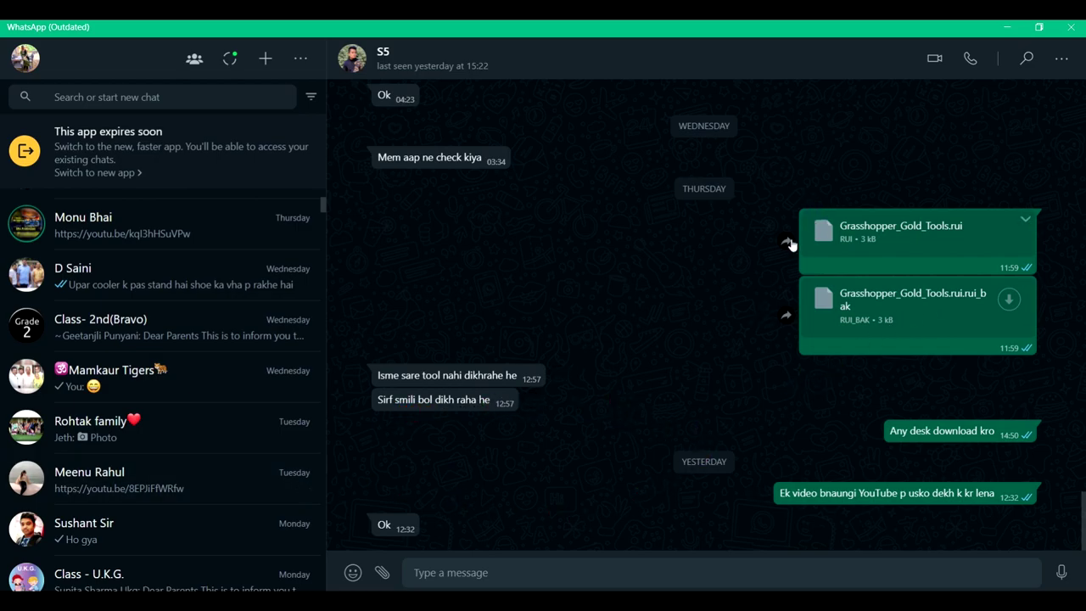
- Save the Grasshopper_Gold_Tools.rui attachment from the WhatsApp chat to the Desktop
left_click(822, 237)
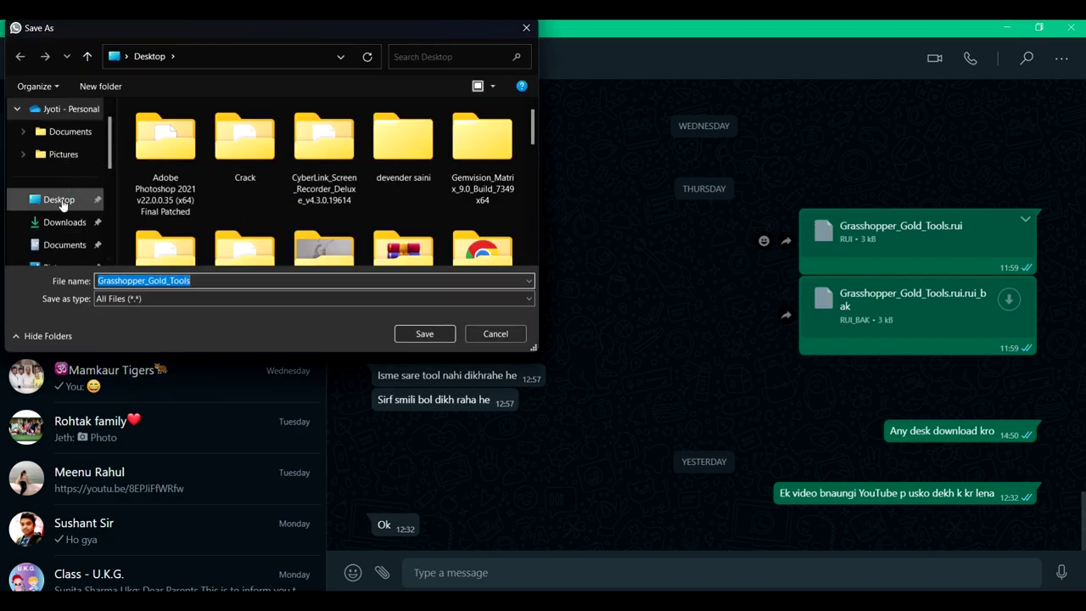
left_click(60, 201)
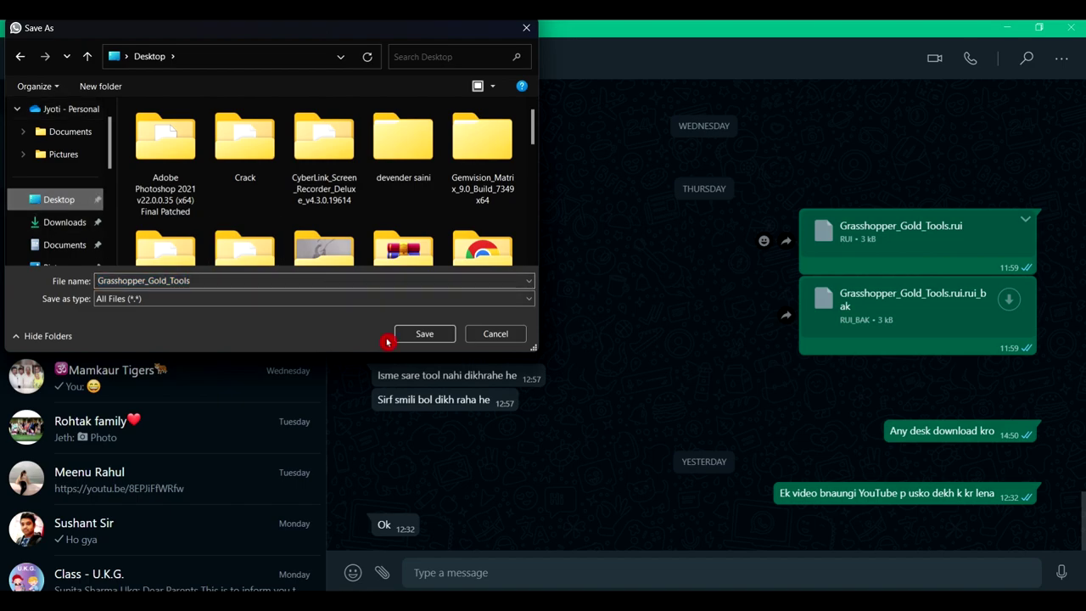
left_click(430, 339)
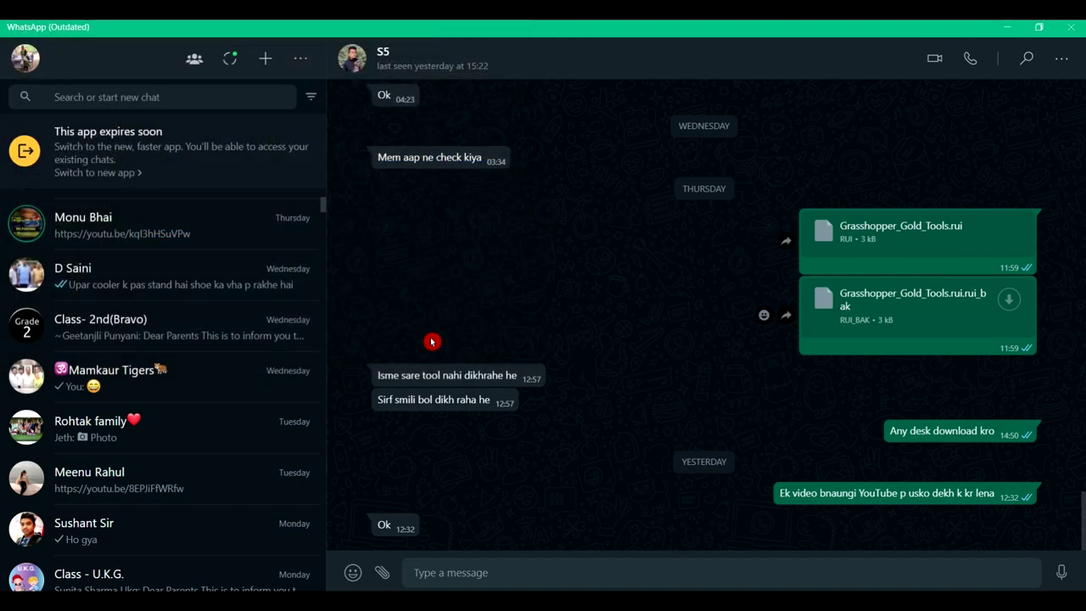
- Minimize WhatsApp, Matrix and Rhino, then open Grasshopper_Gold_Tools.rui from the desktop in Rhino 5
left_click(1005, 30)
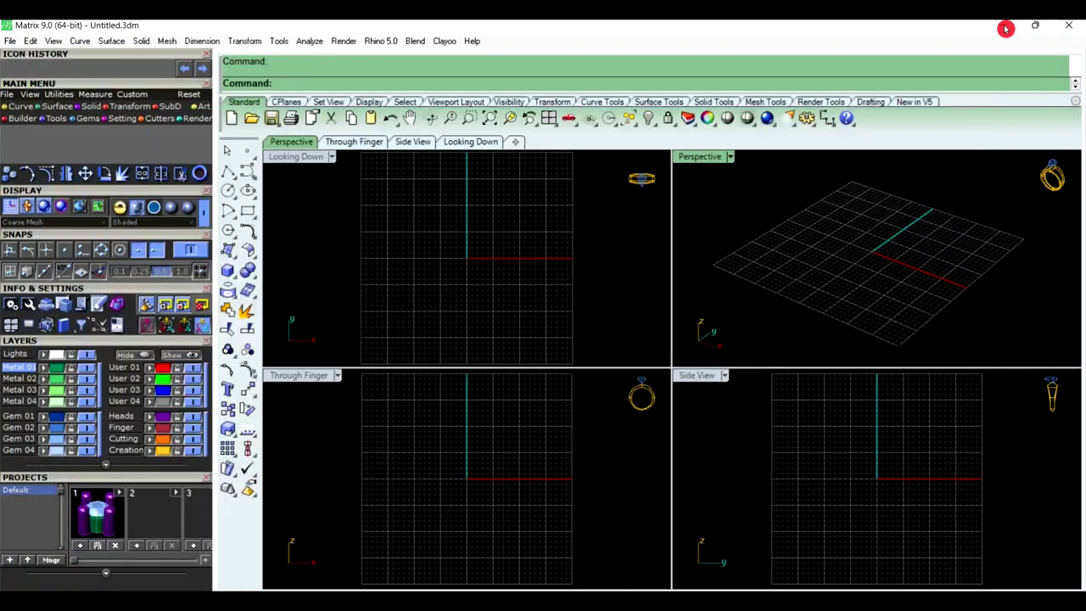
left_click(1006, 29)
left_click(1007, 29)
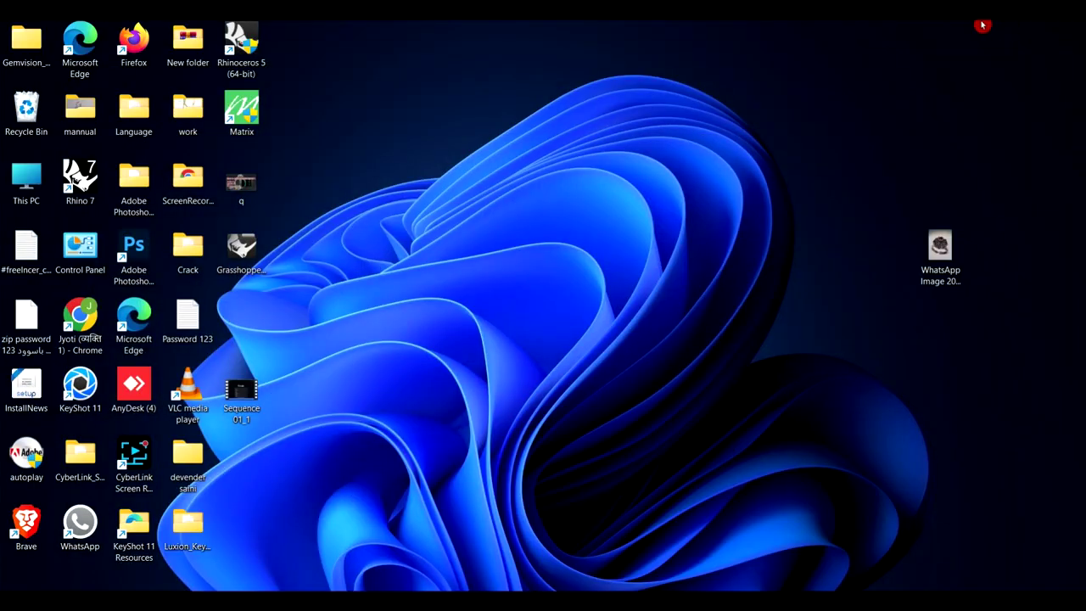
double_click(245, 262)
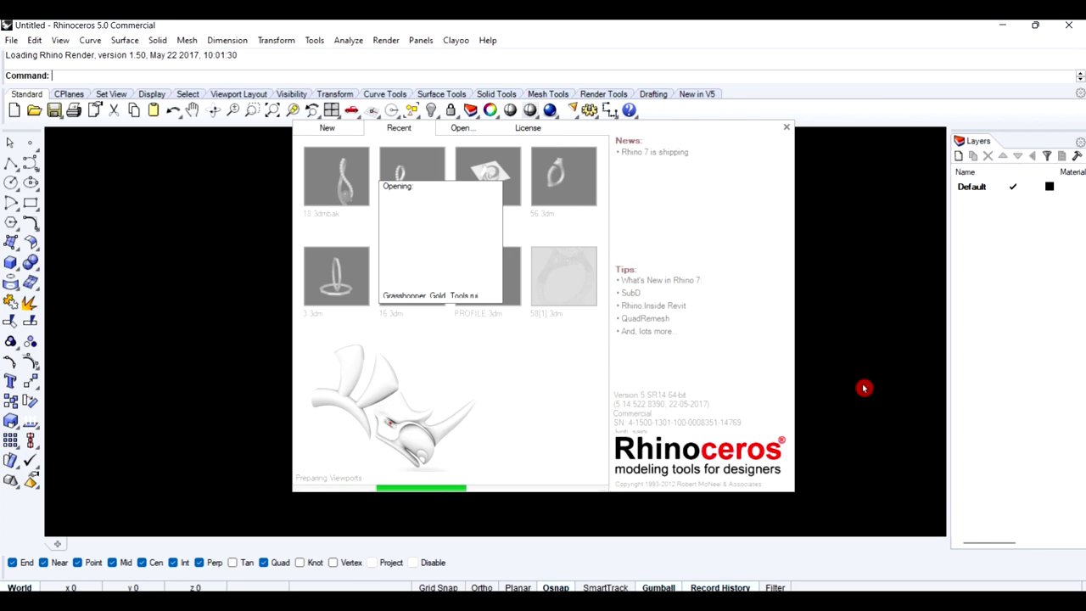
- Close the Rhino start screen and the smiley popup in the Right viewport
left_click(788, 134)
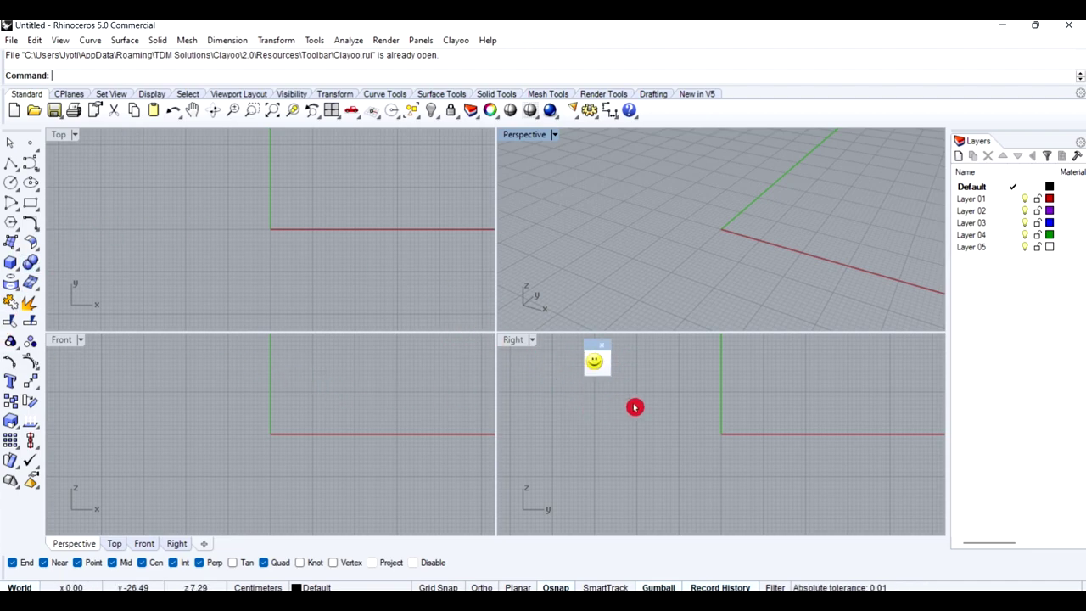
left_click(604, 347)
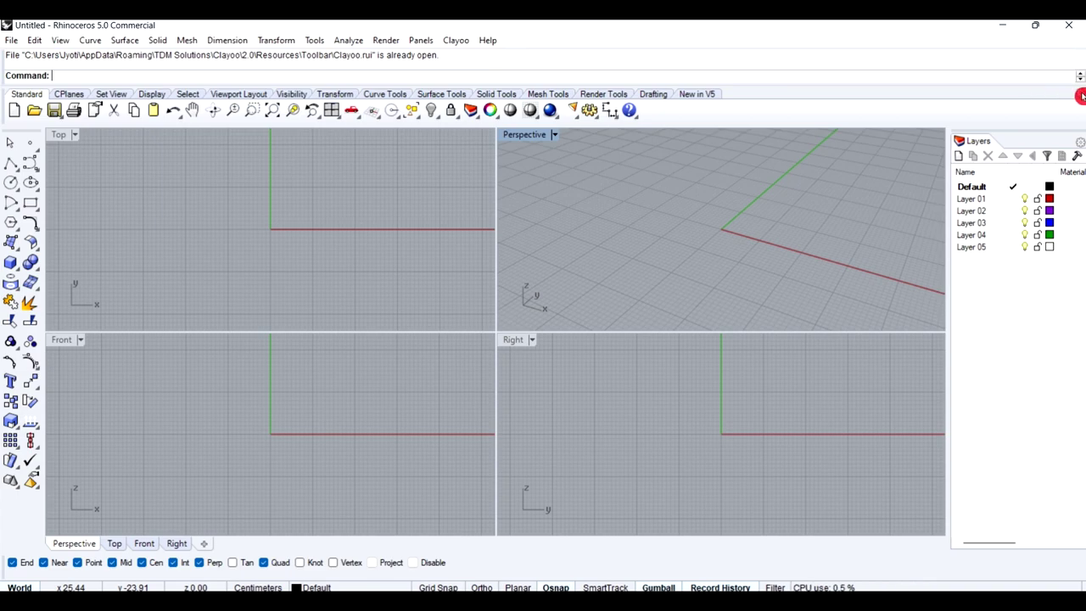
- Turn on the G GOLD toolbar under Show Toolbar and float it over the Top viewport
right_click(1021, 93)
left_click(1019, 108)
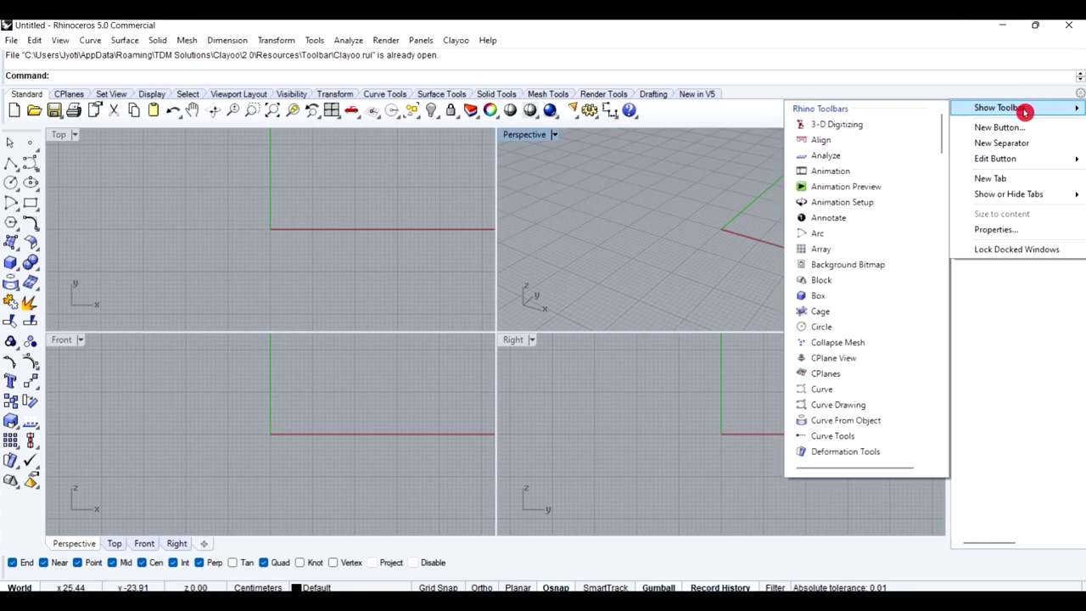
scroll(833, 315, "down", 2)
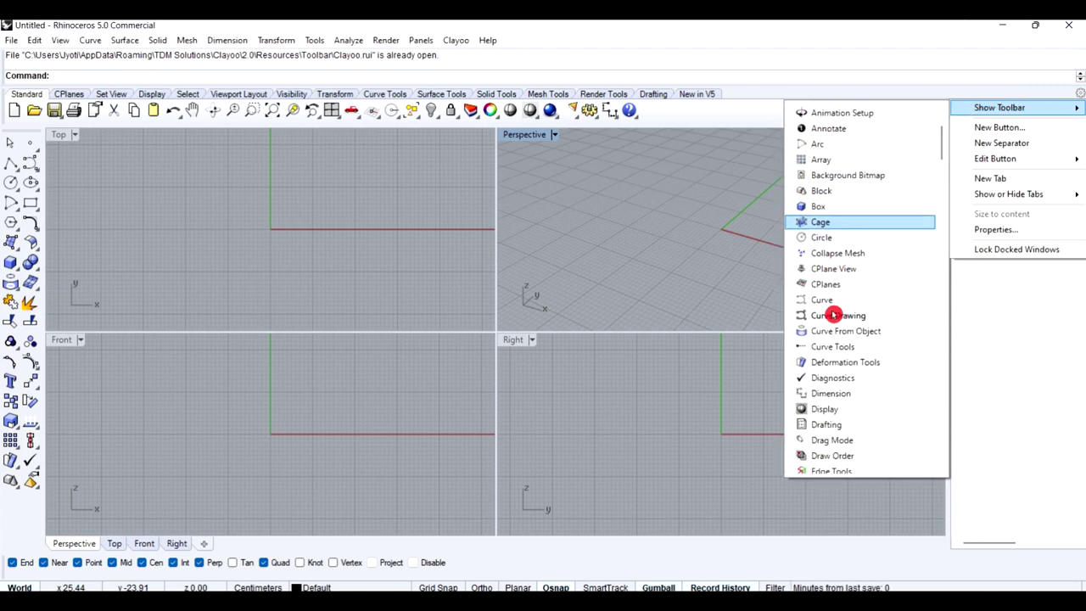
scroll(833, 315, "down", 1)
scroll(833, 314, "down", 2)
scroll(833, 315, "down", 3)
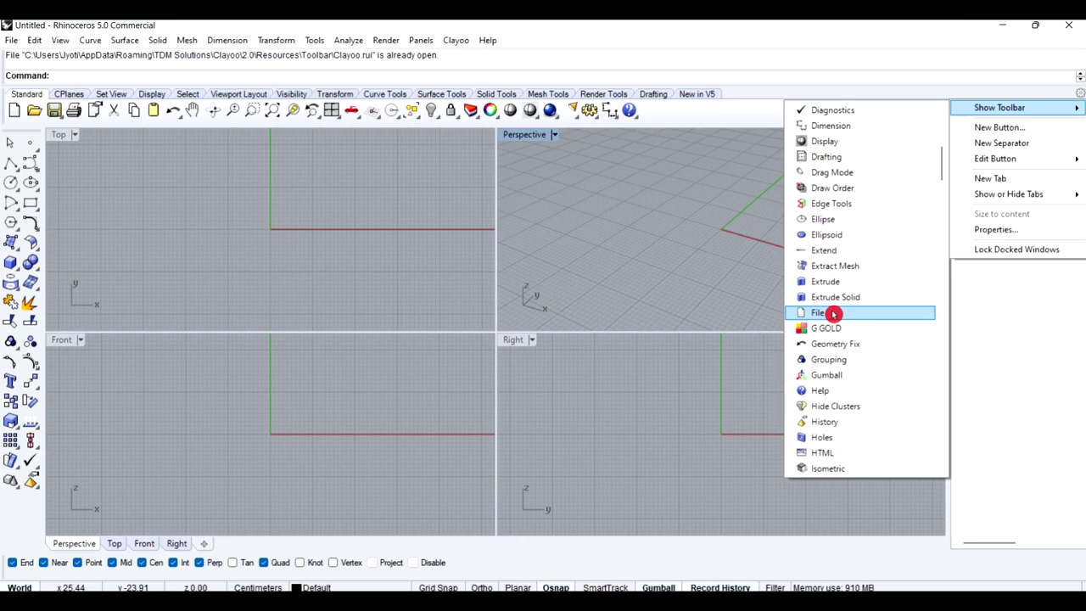
left_click(869, 331)
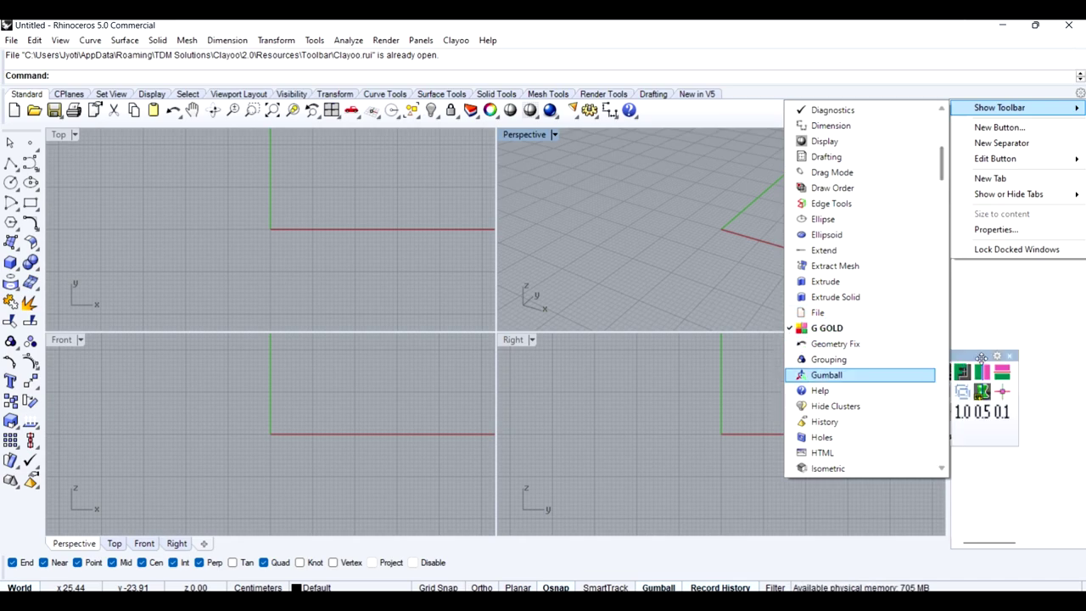
left_click(807, 388)
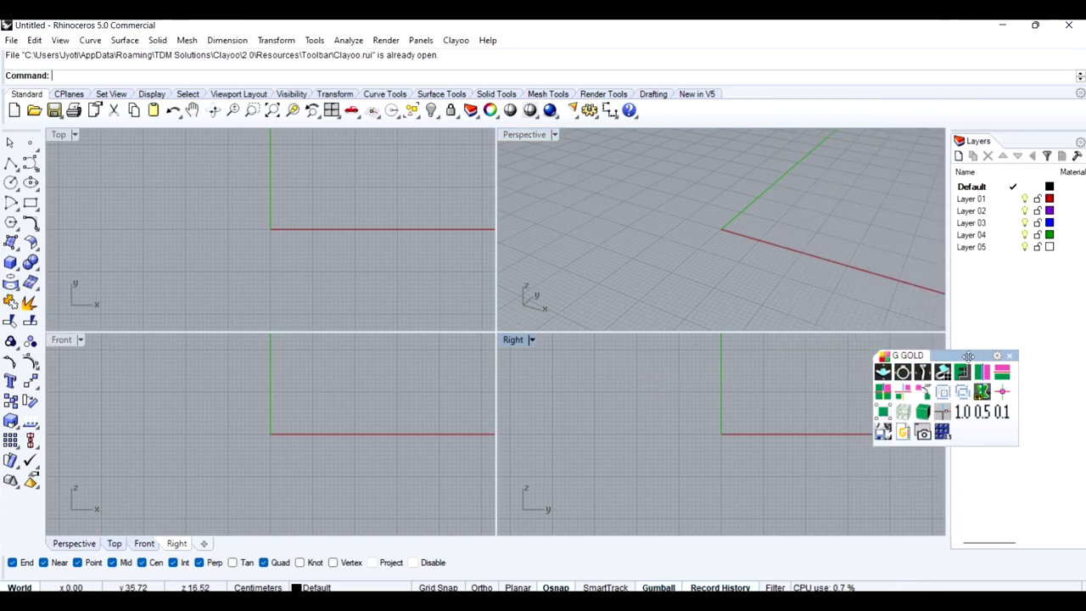
mouse_move(968, 354)
left_mouse_down()
mouse_move(899, 348)
mouse_move(580, 208)
mouse_move(635, 225)
mouse_move(473, 197)
mouse_move(163, 85)
mouse_move(85, 92)
left_mouse_up()
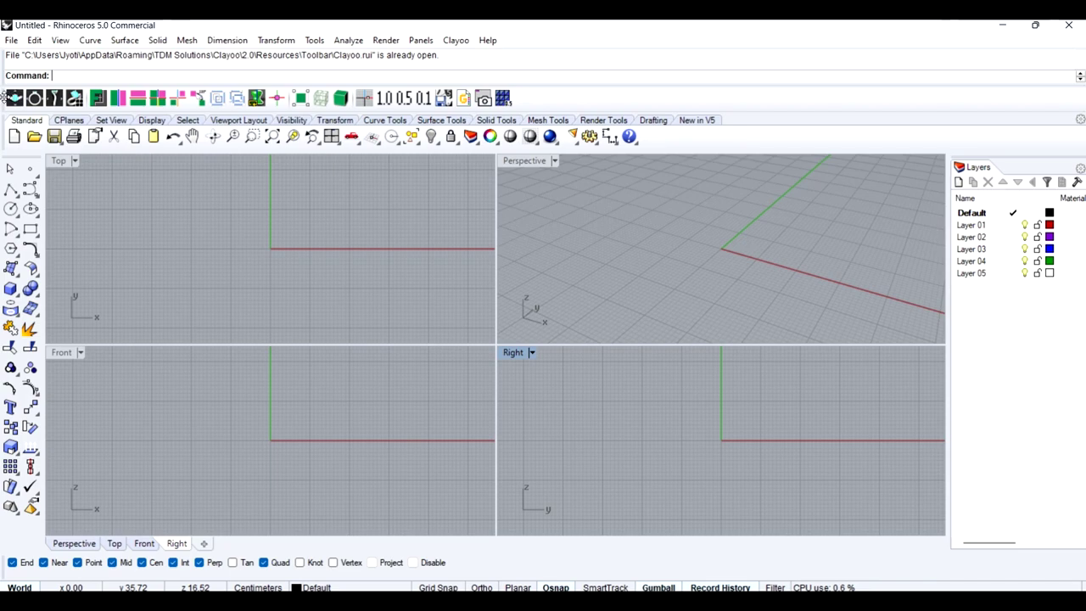
left_click_drag(3, 98, 168, 177)
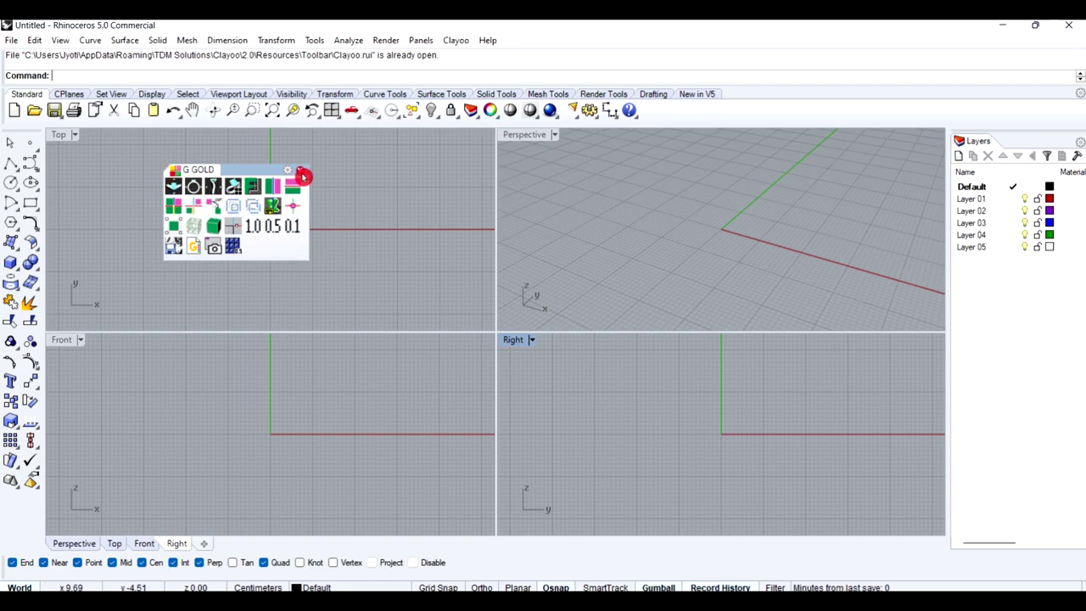
- Close the floating G GOLD toolbar and switch the tabbed toolbar to CPlanes
left_click(303, 172)
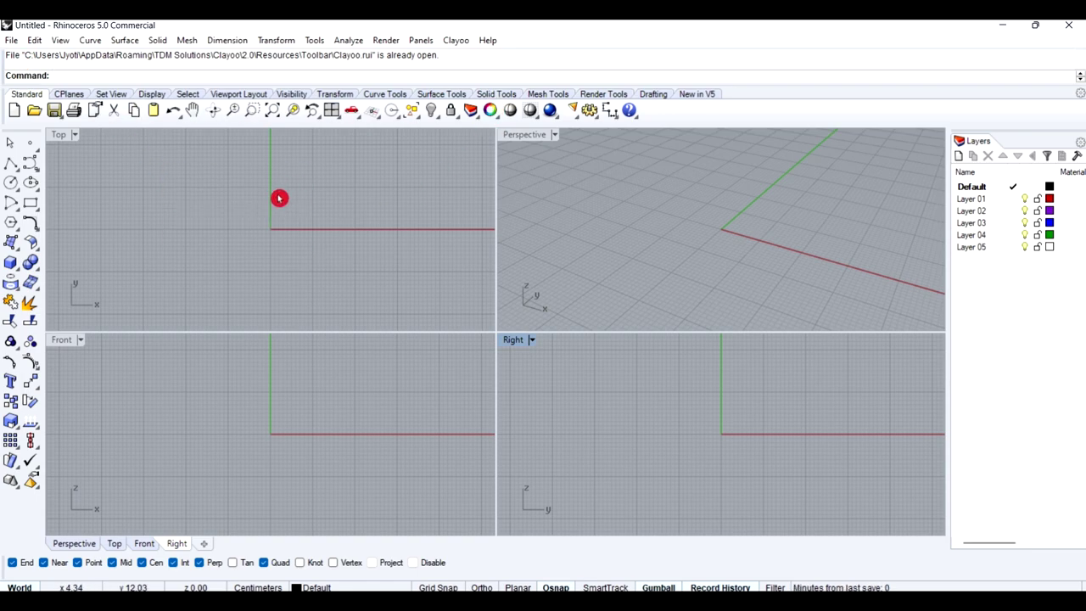
right_click(988, 93)
mouse_move(1008, 194)
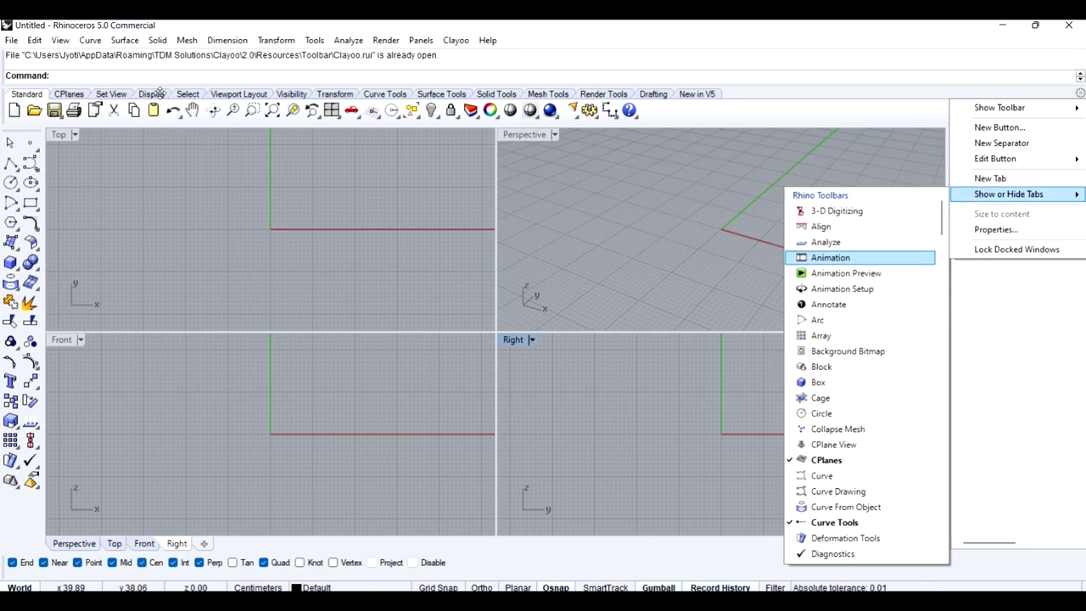
left_click(64, 93)
scroll(95, 93, "down", 1)
scroll(117, 95, "down", 1)
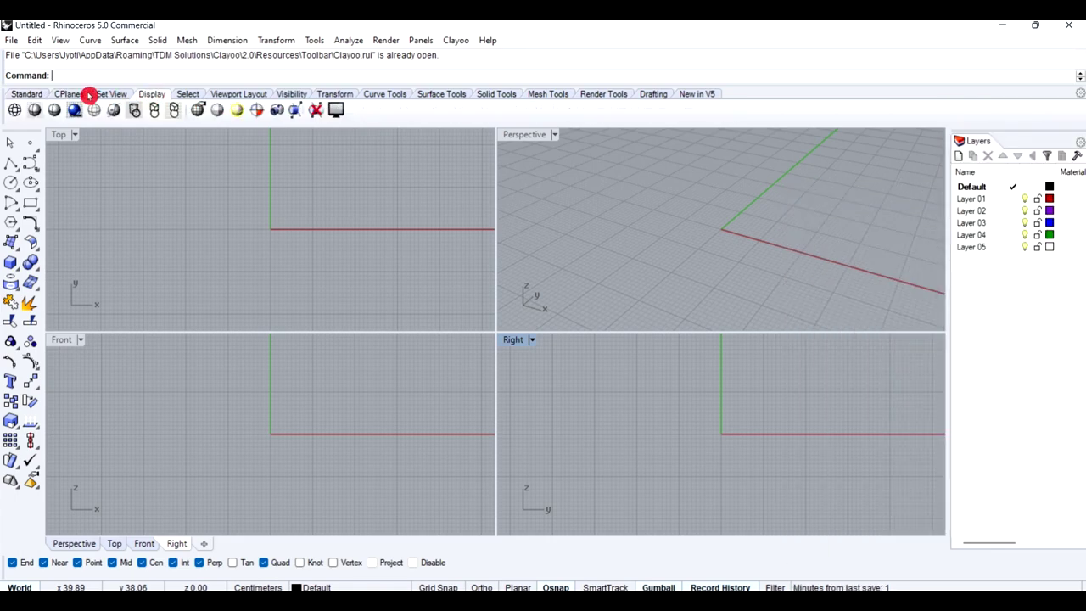
left_click(75, 99)
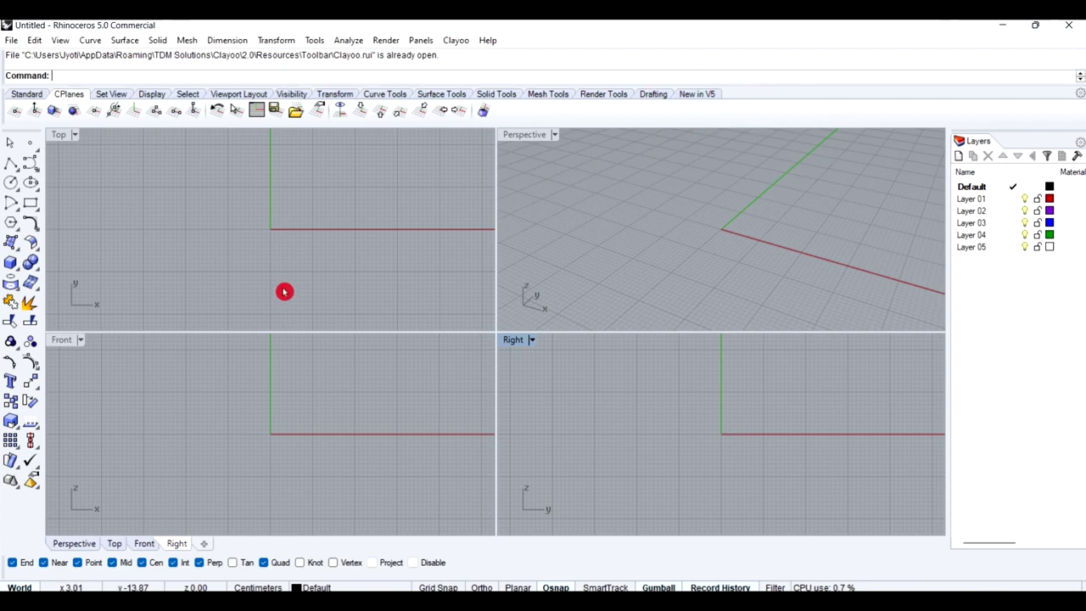
- Check G GOLD in the Show or Hide Tabs list so it joins the toolbar tabs
right_click(804, 91)
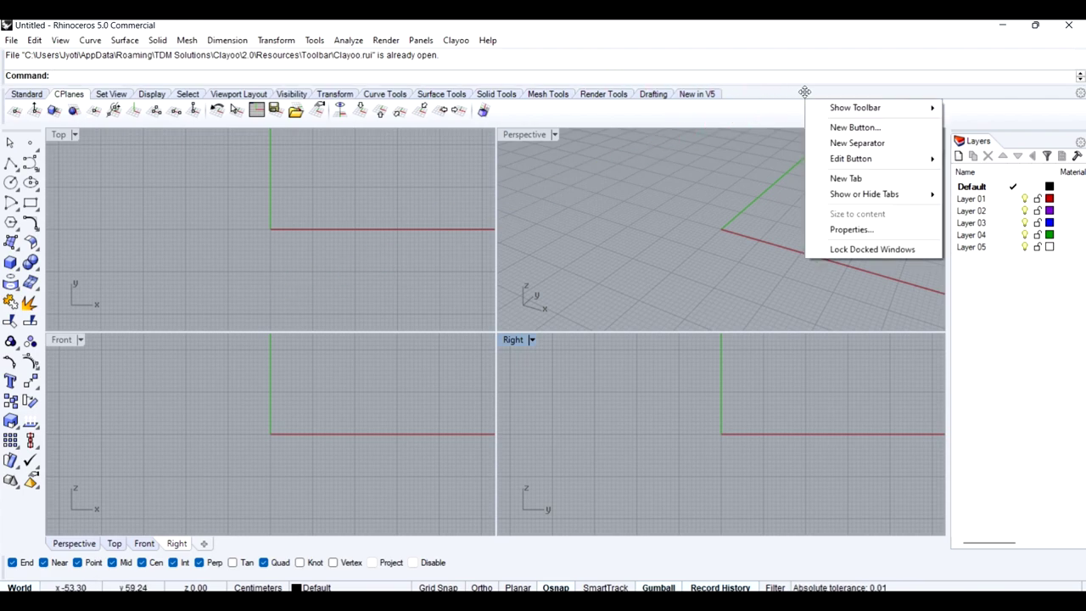
left_click(869, 198)
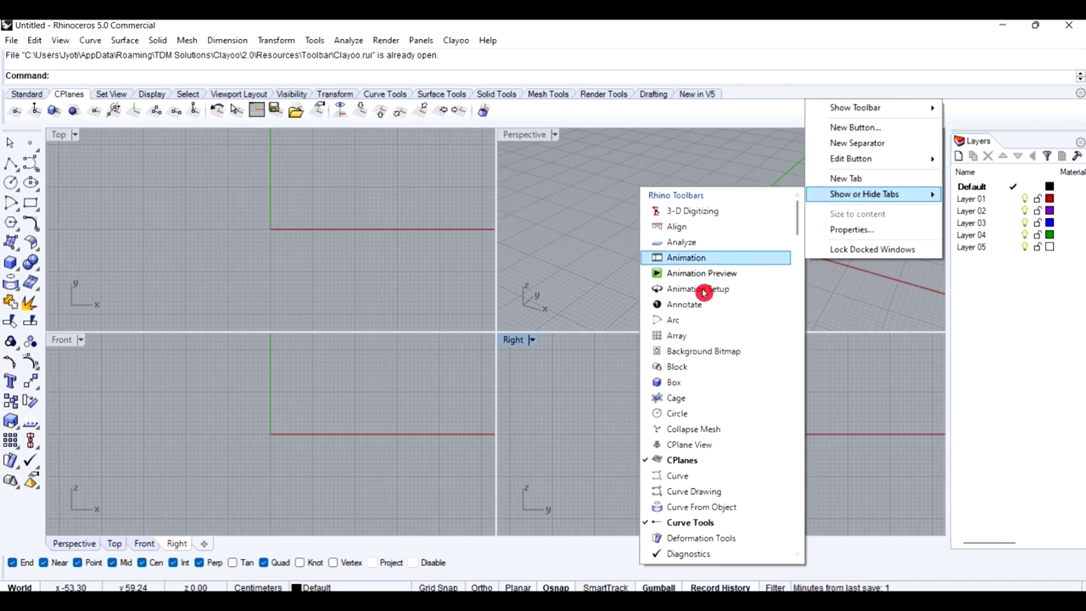
scroll(684, 414, "down", 1)
scroll(684, 414, "down", 2)
scroll(684, 414, "down", 1)
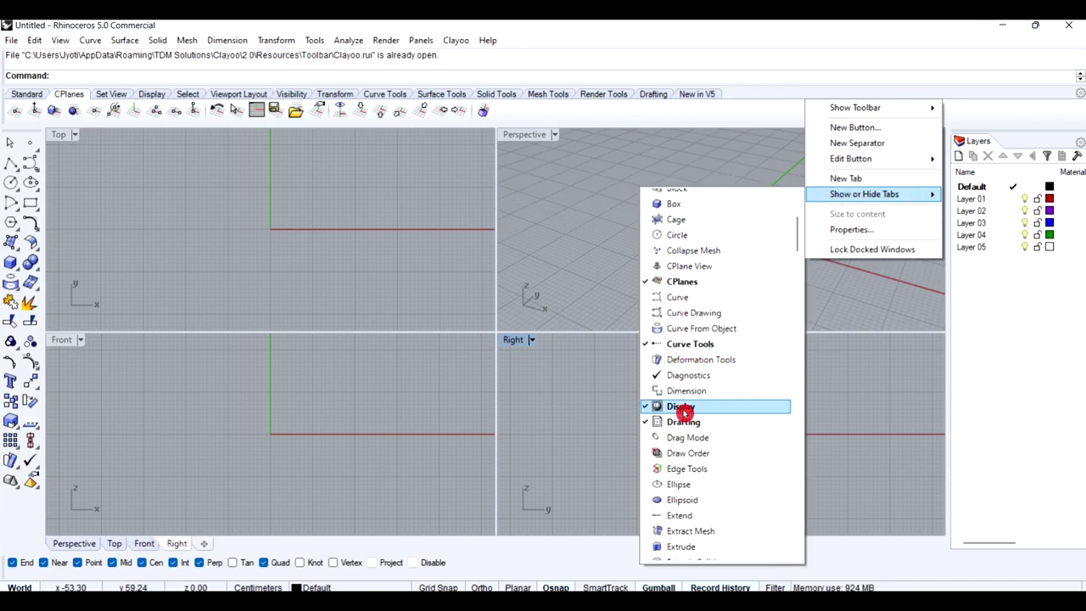
scroll(684, 414, "down", 3)
scroll(684, 414, "down", 3)
scroll(684, 414, "down", 1)
scroll(684, 413, "down", 1)
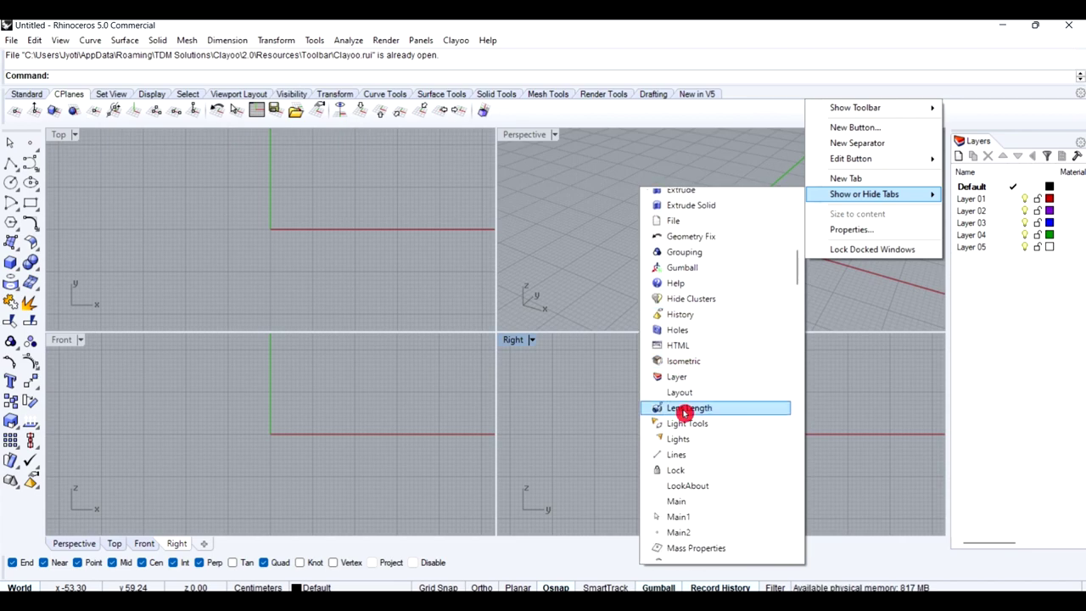
scroll(683, 413, "down", 2)
scroll(689, 386, "up", 1)
scroll(687, 331, "up", 3)
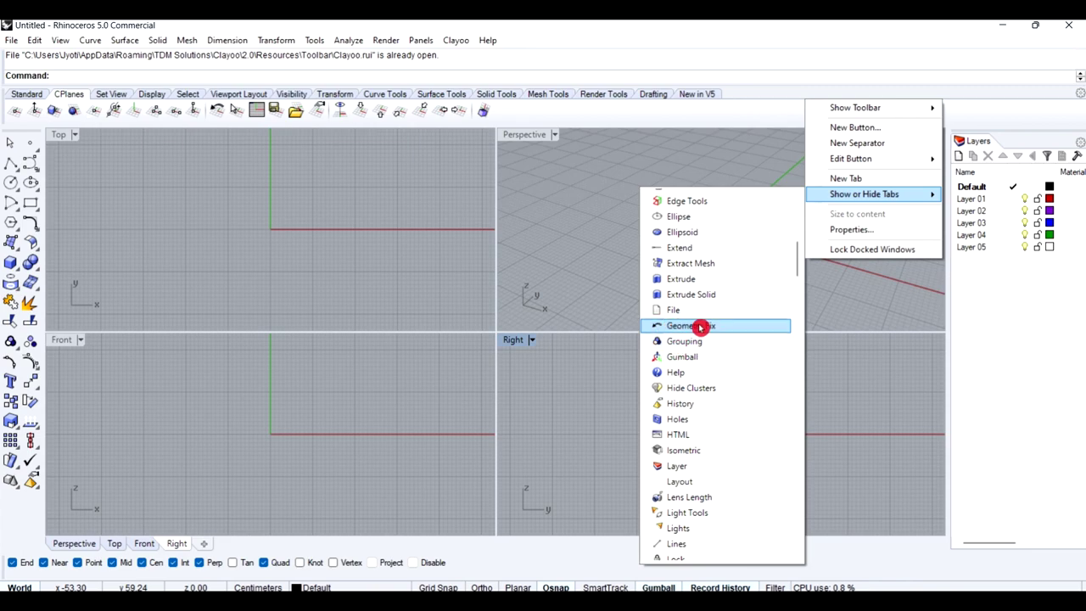
scroll(652, 433, "down", 1)
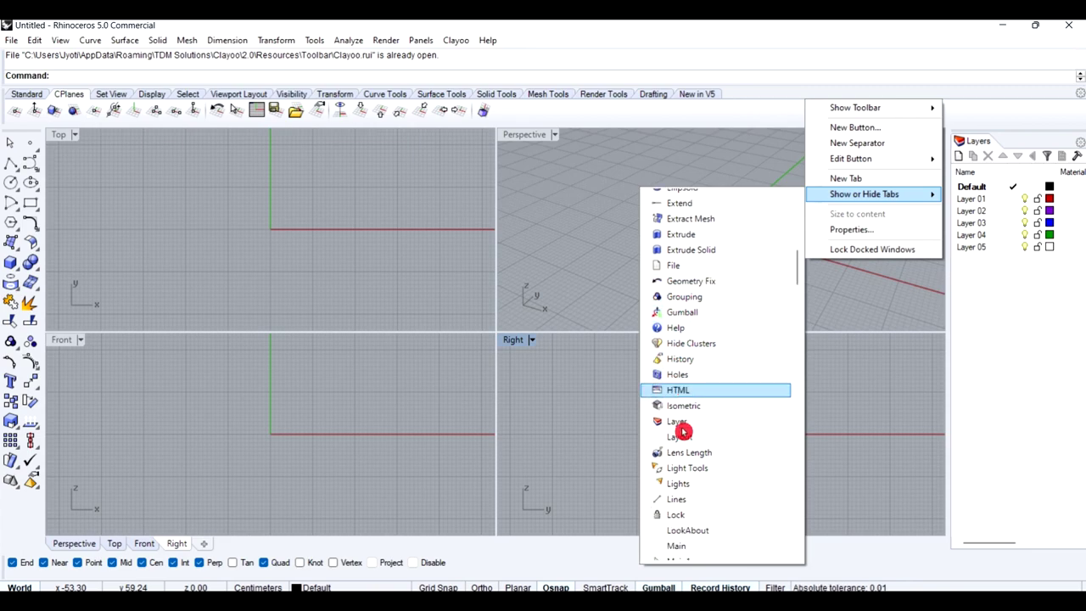
scroll(683, 429, "down", 3)
scroll(683, 429, "down", 1)
scroll(683, 430, "down", 3)
scroll(683, 429, "down", 3)
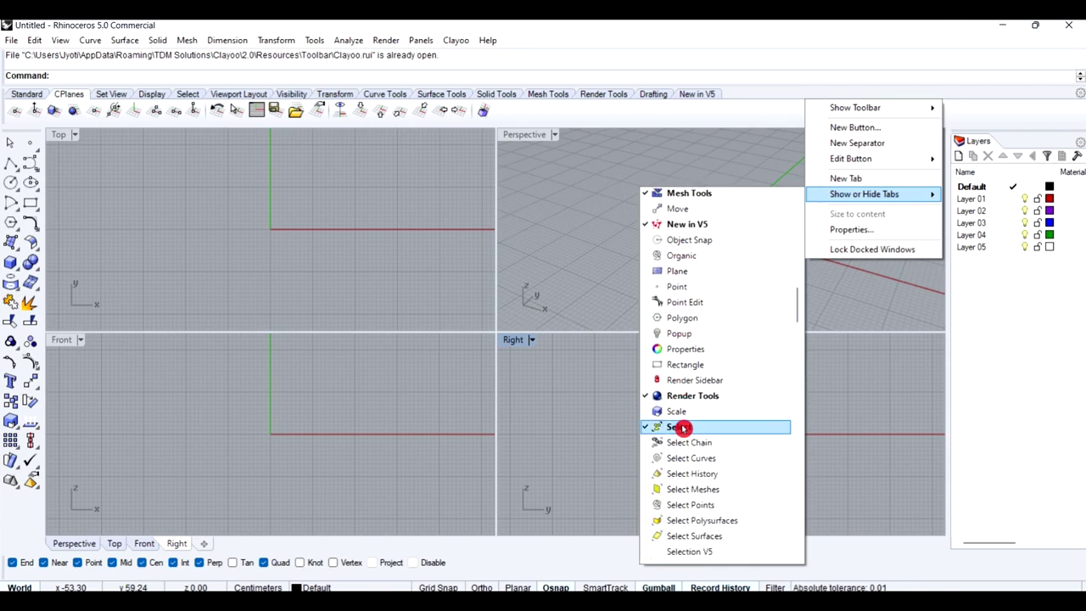
scroll(683, 429, "down", 2)
scroll(683, 430, "down", 3)
scroll(682, 430, "down", 2)
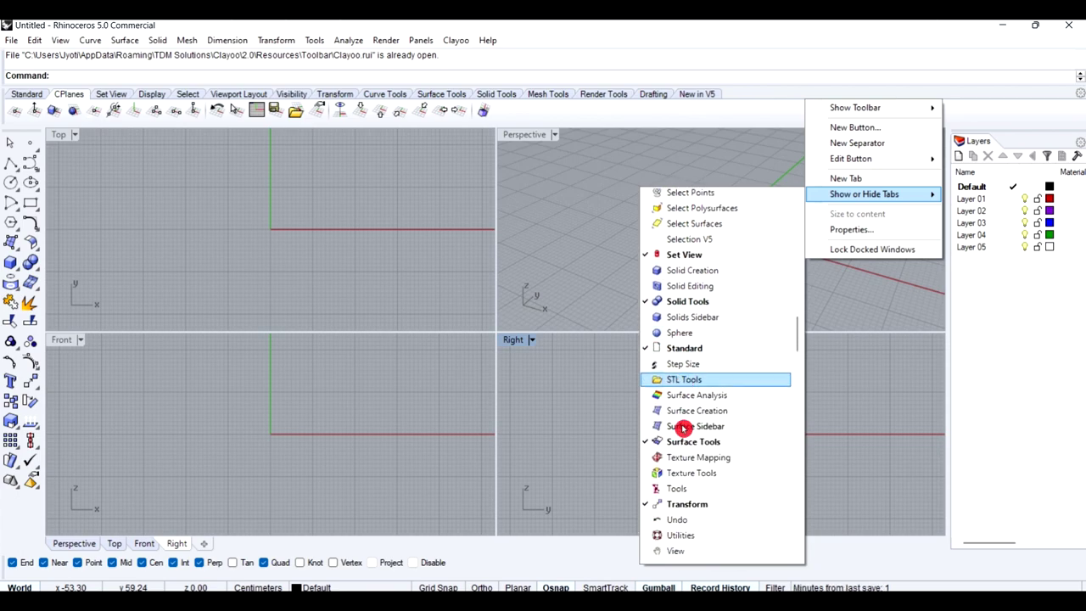
scroll(683, 429, "down", 2)
scroll(683, 429, "down", 2)
scroll(683, 430, "down", 1)
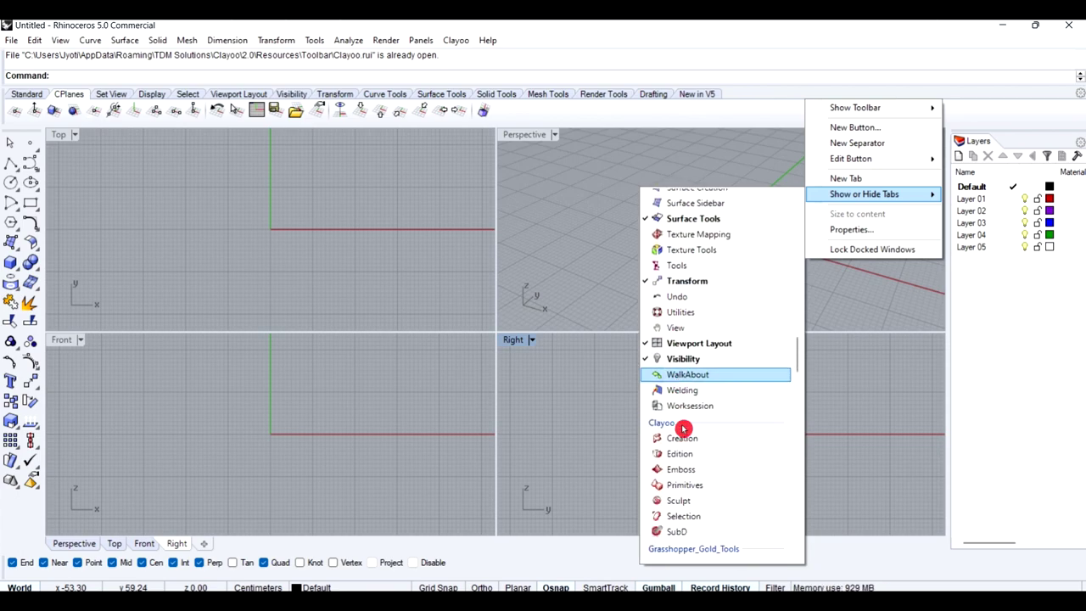
scroll(683, 429, "down", 2)
scroll(683, 430, "down", 2)
scroll(683, 430, "down", 2)
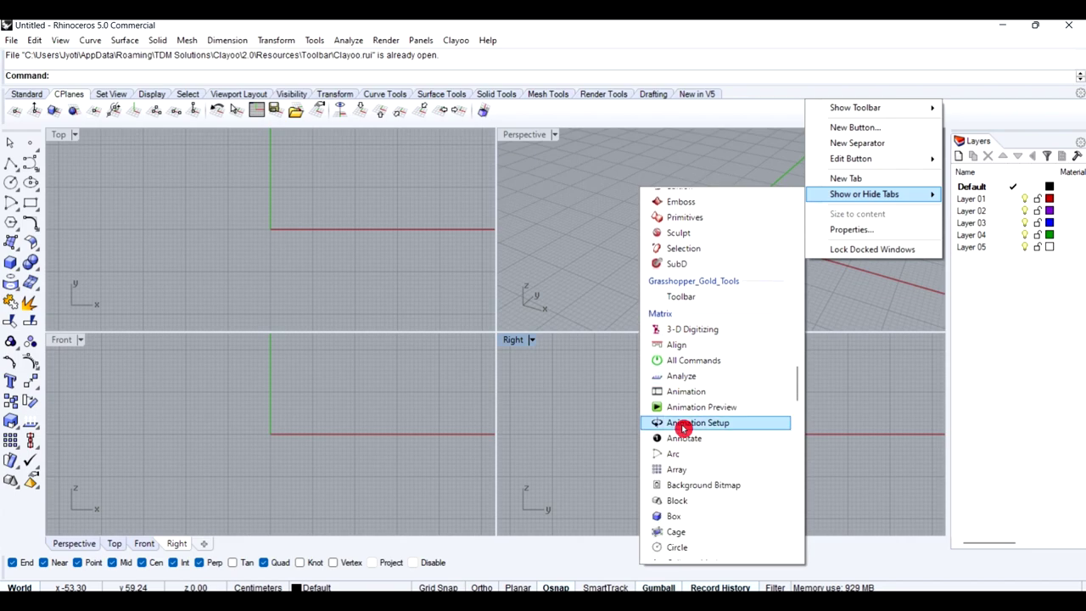
scroll(683, 429, "down", 2)
scroll(683, 430, "down", 2)
scroll(683, 429, "down", 2)
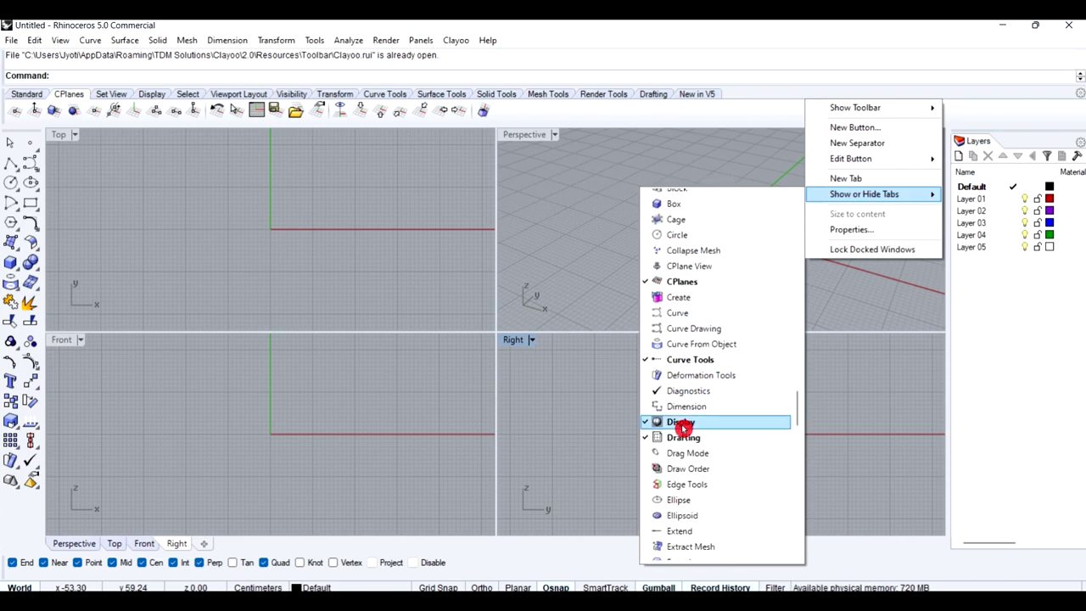
scroll(683, 429, "down", 1)
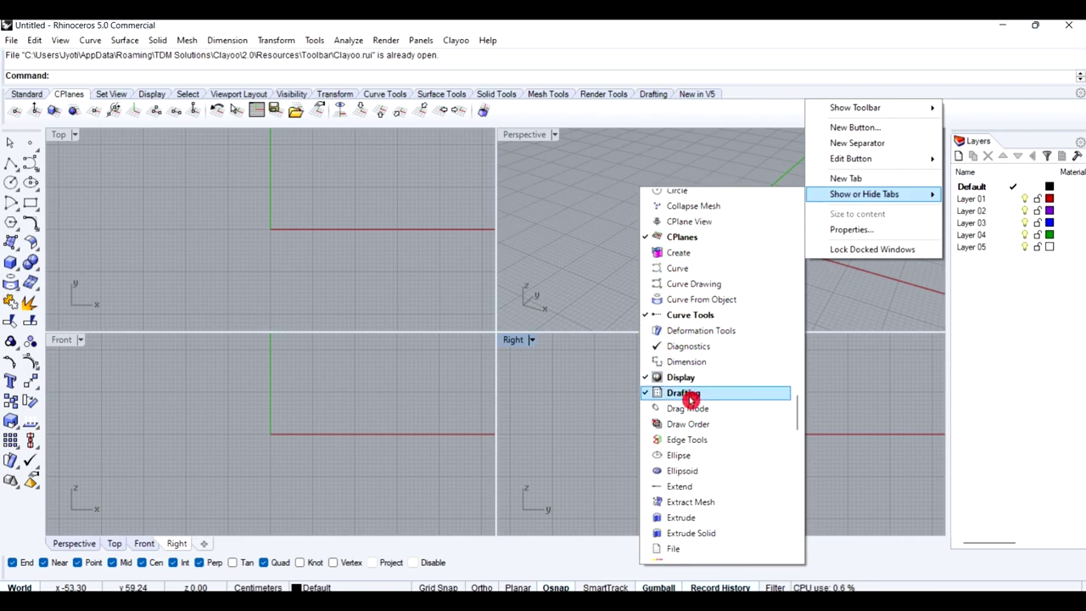
scroll(693, 415, "down", 2)
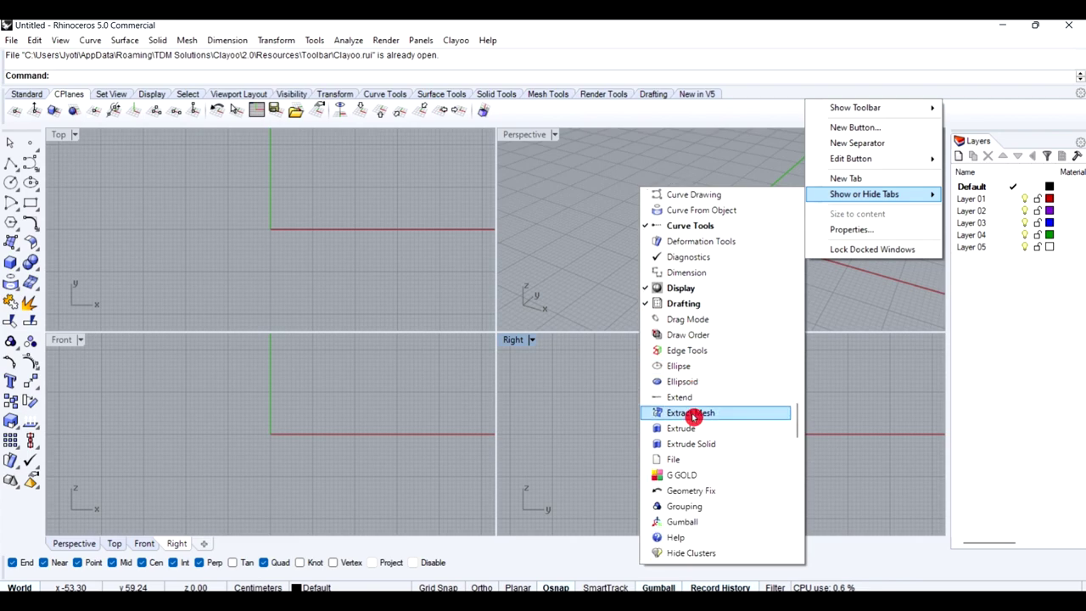
left_click(692, 475)
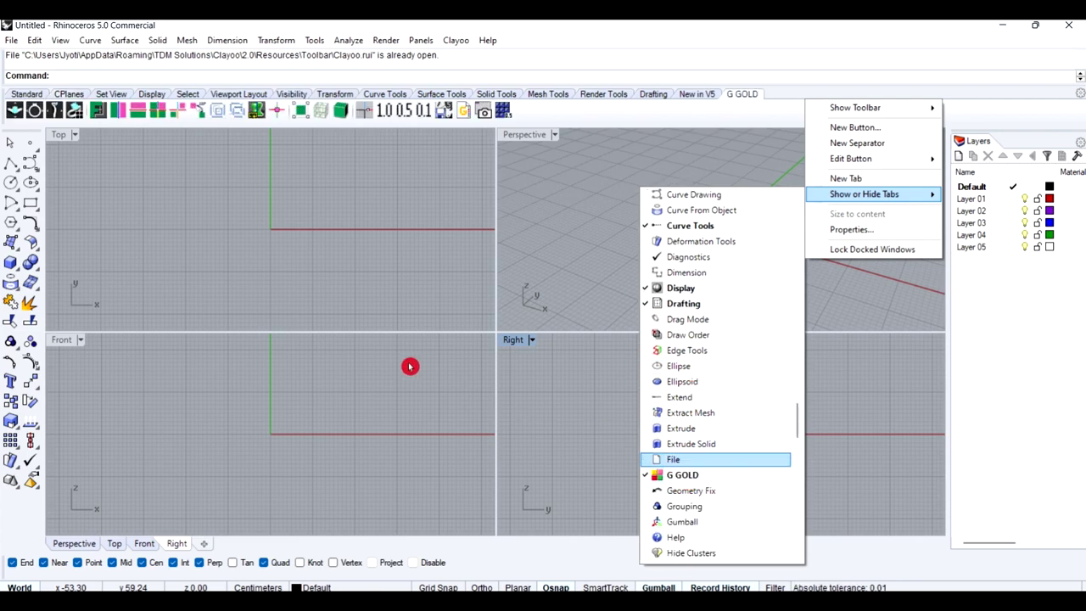
left_click(561, 232)
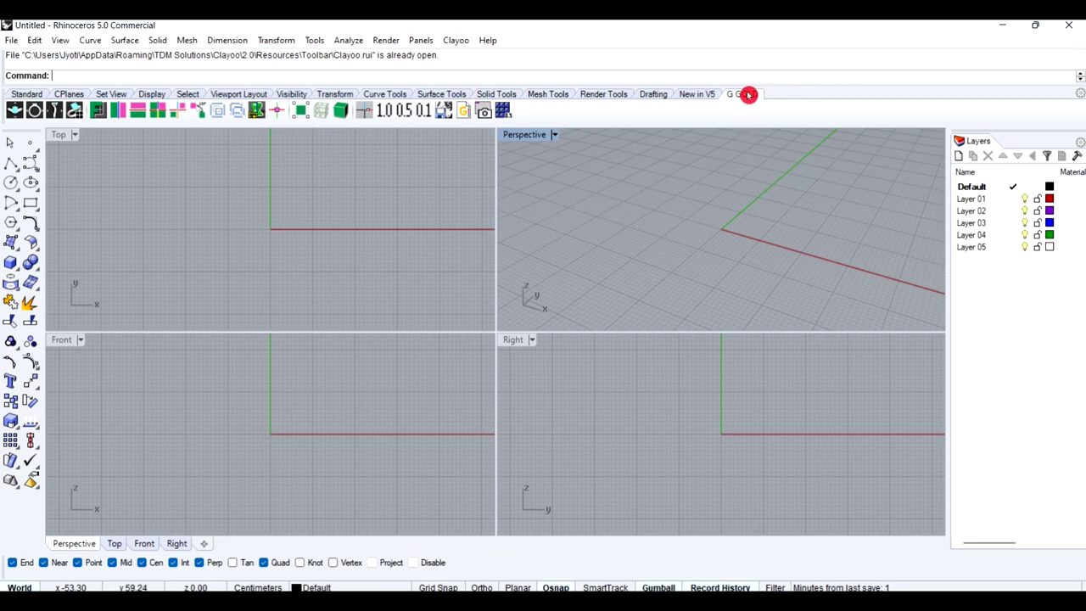
- View the Standard tab, then return to the G GOLD tab to compare icons
left_click(28, 94)
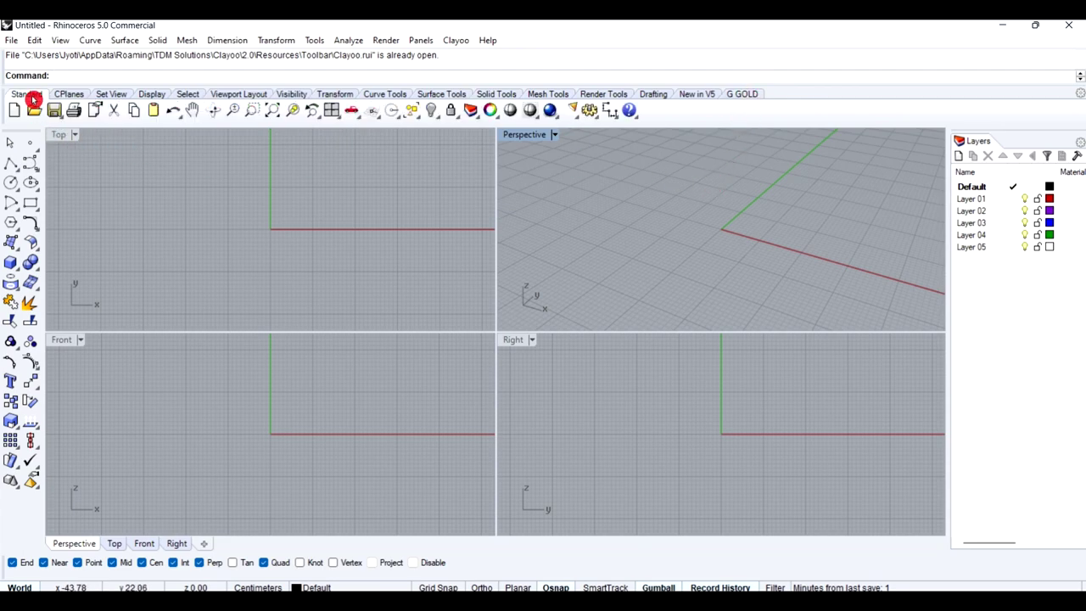
left_click(742, 94)
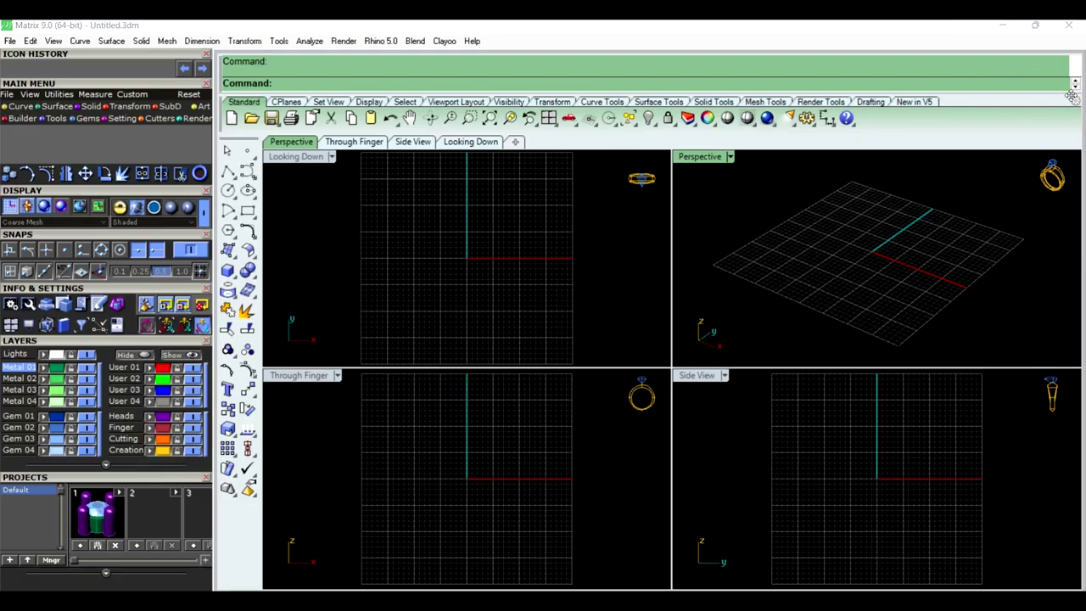
- Check G GOLD in Matrix 9.0's Show or Hide Tabs list and bring its tools forward
right_click(1015, 101)
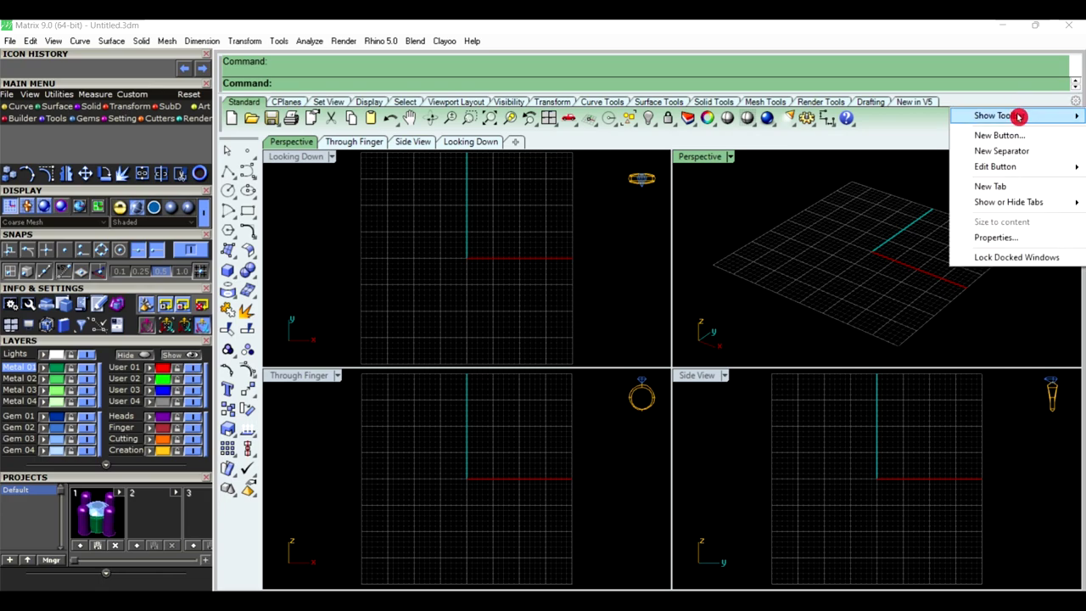
mouse_move(1007, 202)
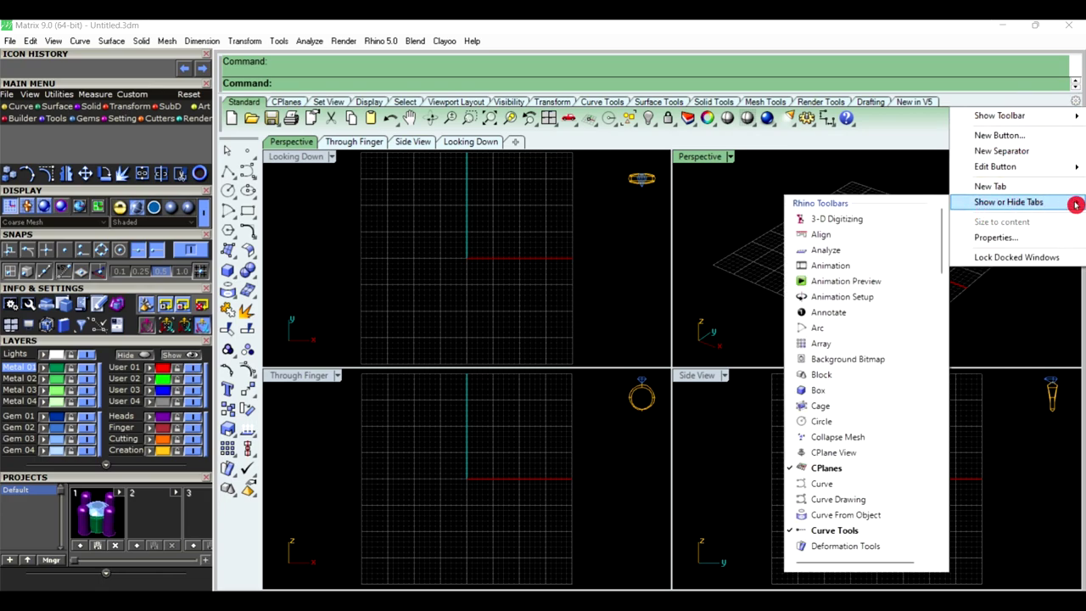
scroll(846, 344, "down", 5)
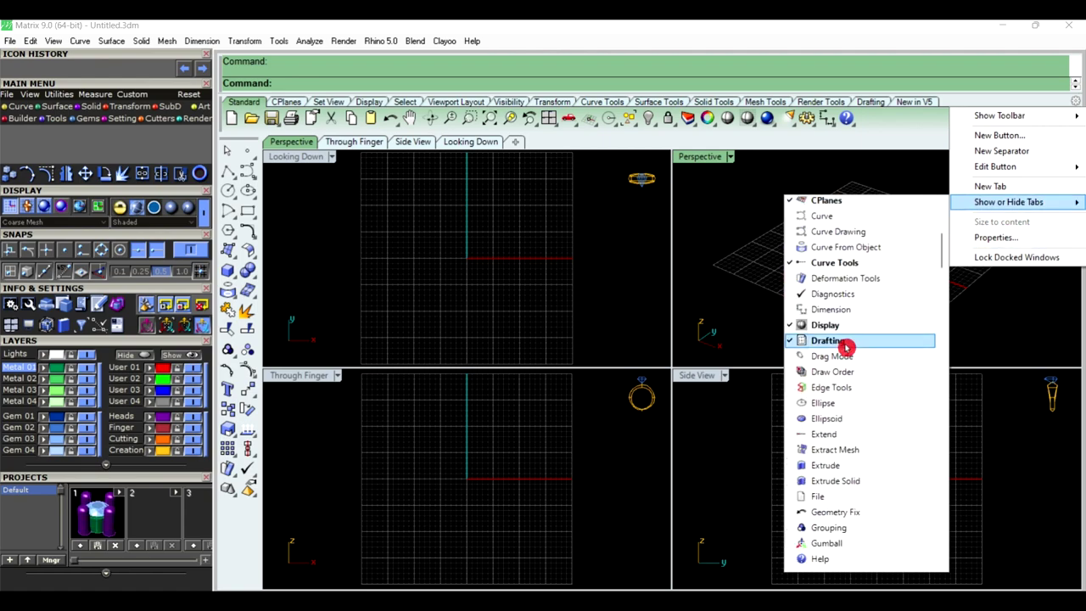
scroll(847, 382, "down", 7)
scroll(849, 422, "down", 5)
scroll(848, 422, "down", 6)
scroll(851, 422, "down", 5)
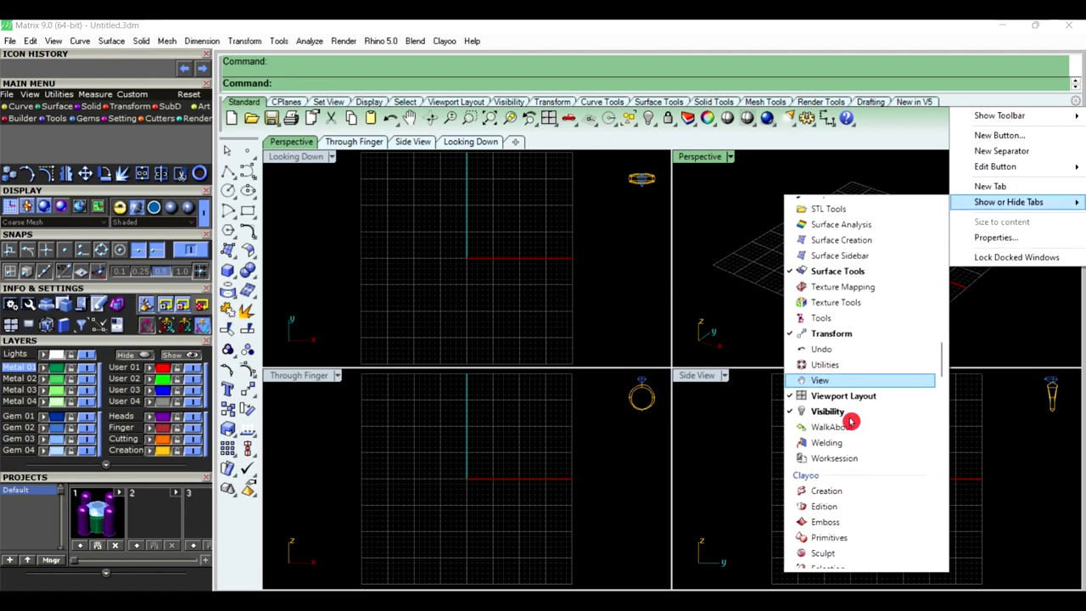
scroll(851, 422, "down", 3)
scroll(851, 422, "down", 5)
scroll(850, 421, "down", 5)
scroll(851, 422, "down", 3)
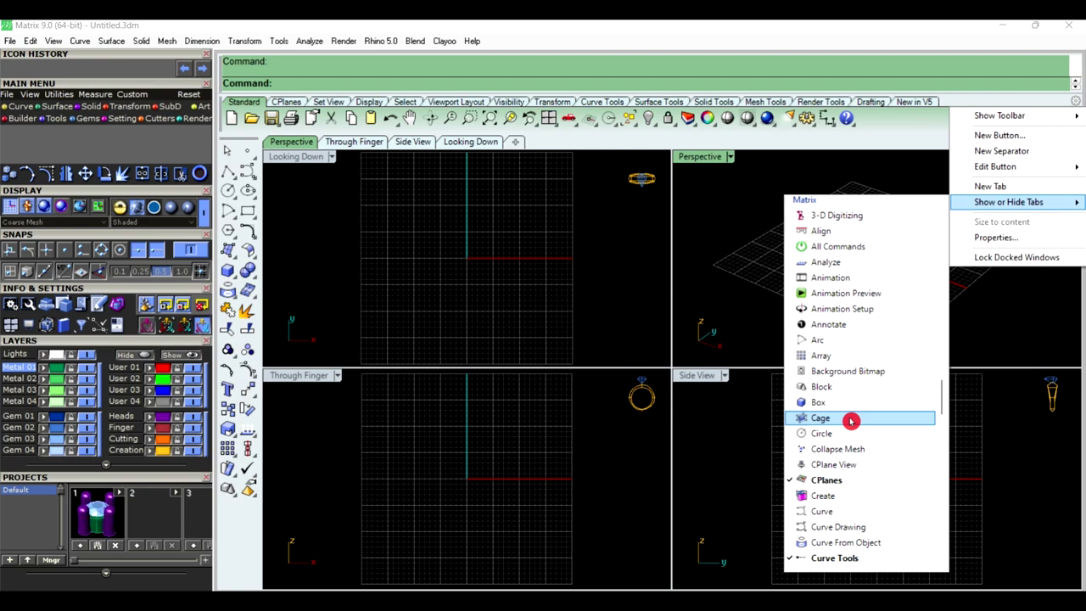
scroll(851, 421, "down", 5)
scroll(851, 421, "down", 2)
scroll(851, 422, "down", 3)
scroll(851, 422, "down", 3)
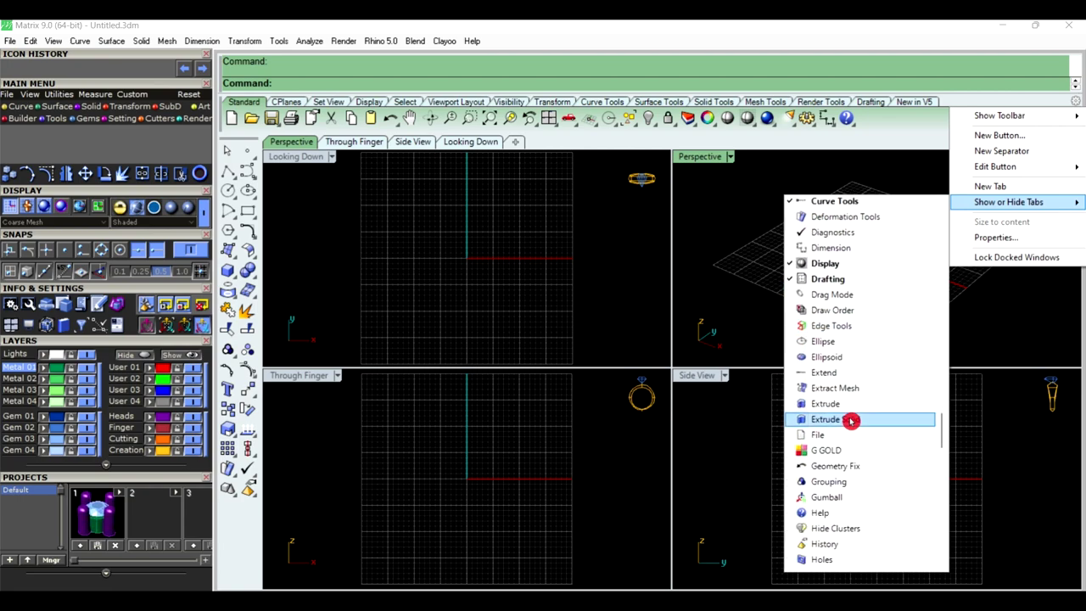
left_click(823, 458)
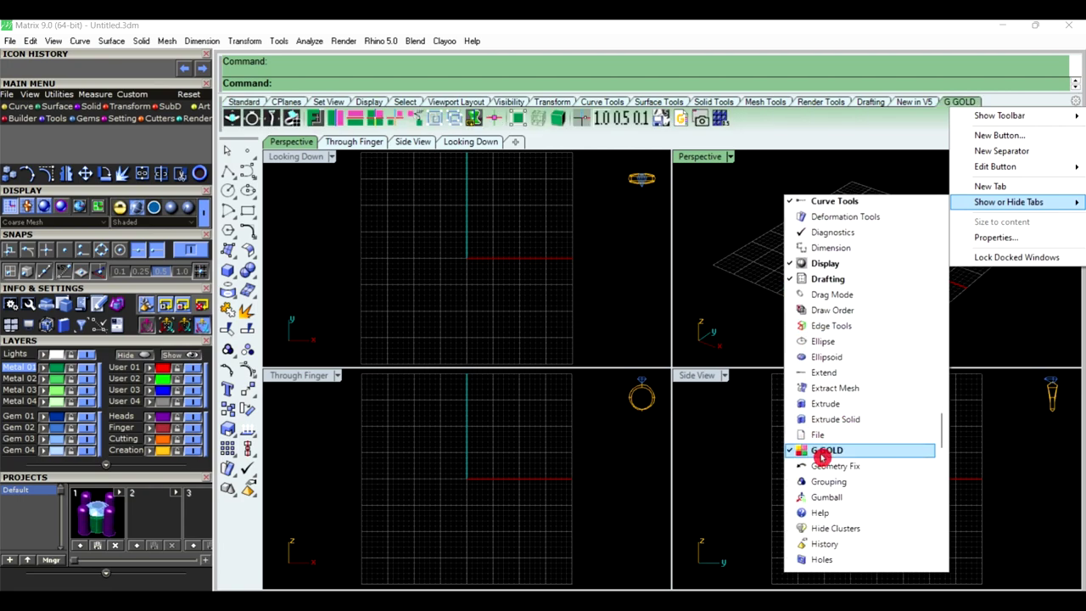
left_click(768, 204)
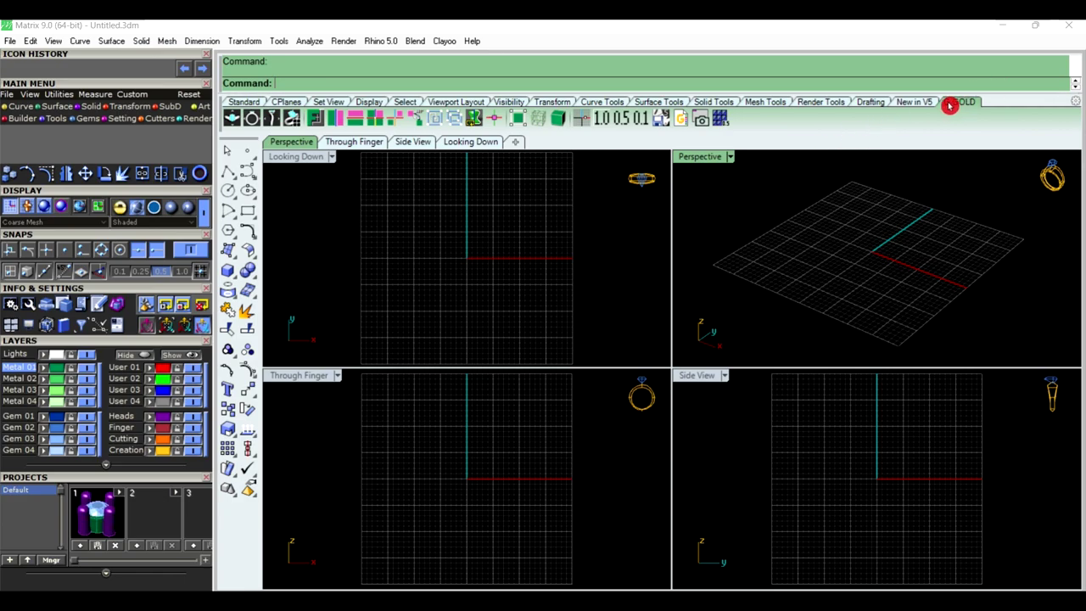